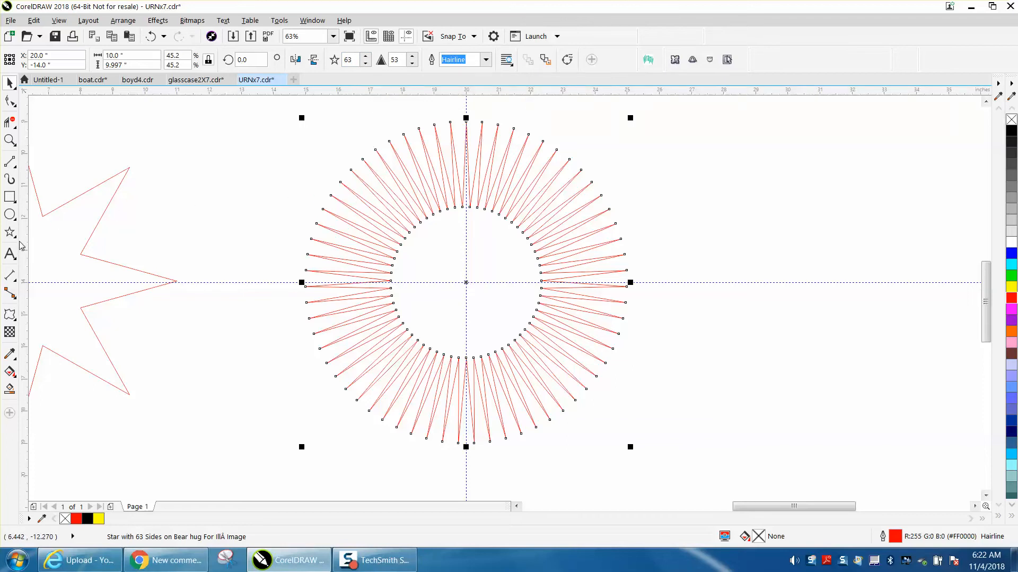
- Dimension the distance between the first two outer tips left of the vertical guideline on the 63-point star
click(9, 275)
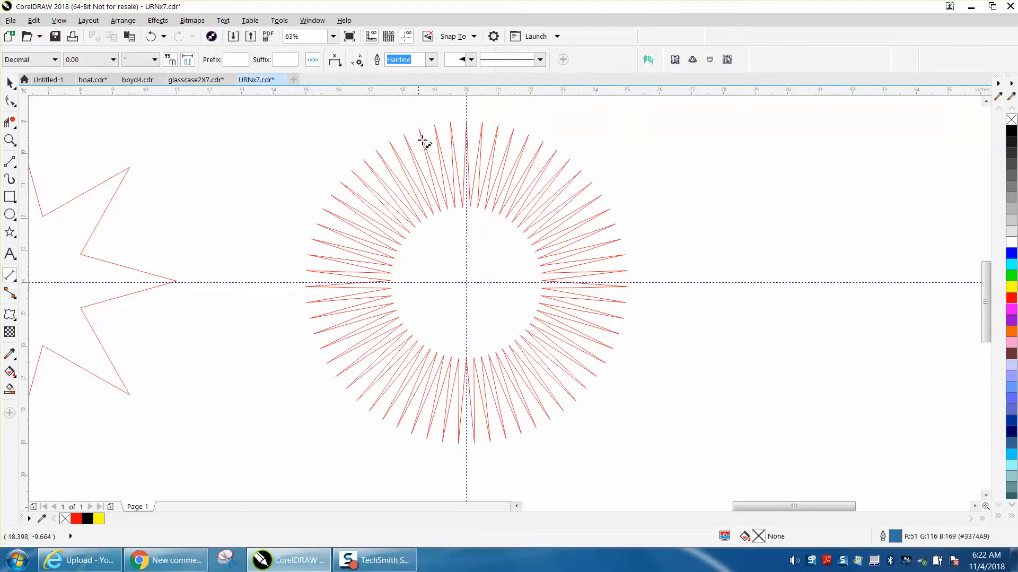
drag(450, 122, 436, 124)
click(436, 120)
click(9, 139)
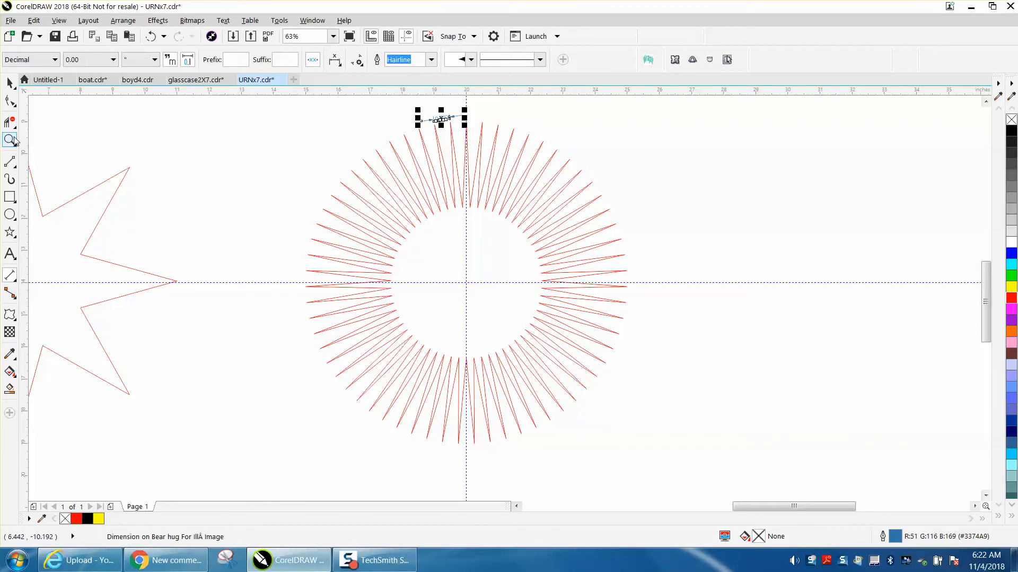
drag(415, 104, 530, 166)
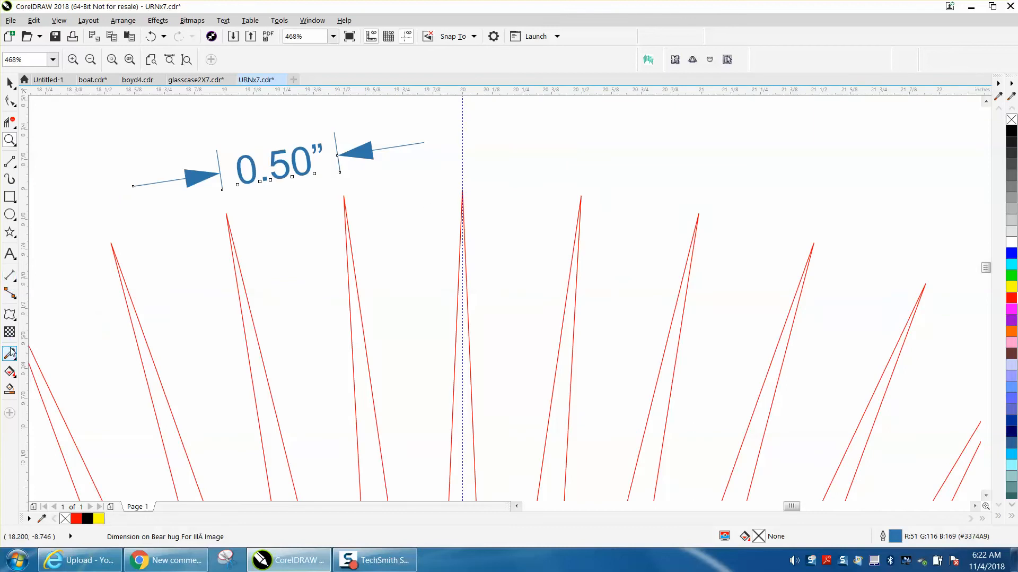
- Dimension the distance between the first two outer tips right of the vertical guideline on the 63-point star
click(9, 275)
drag(582, 196, 699, 212)
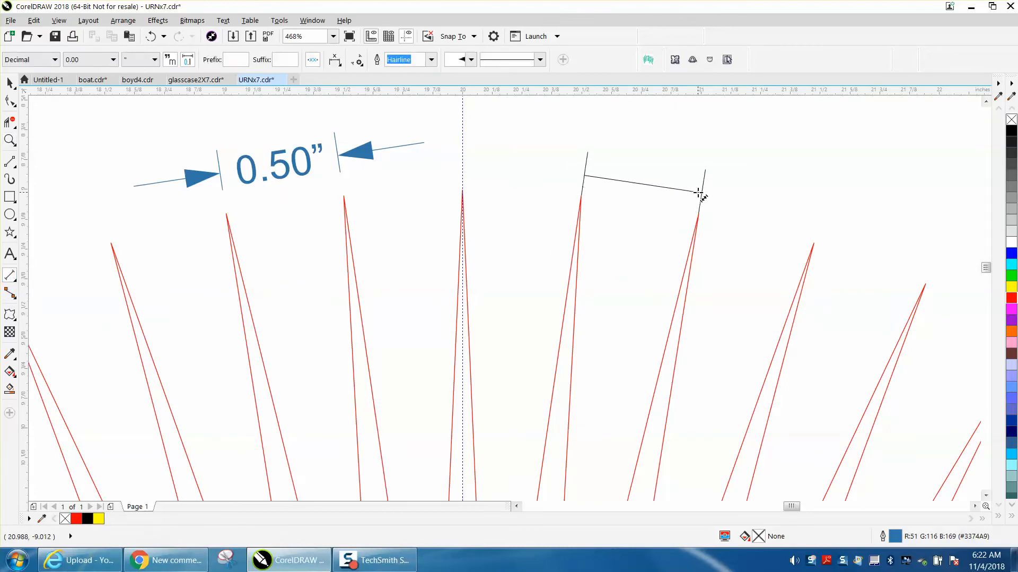
click(700, 194)
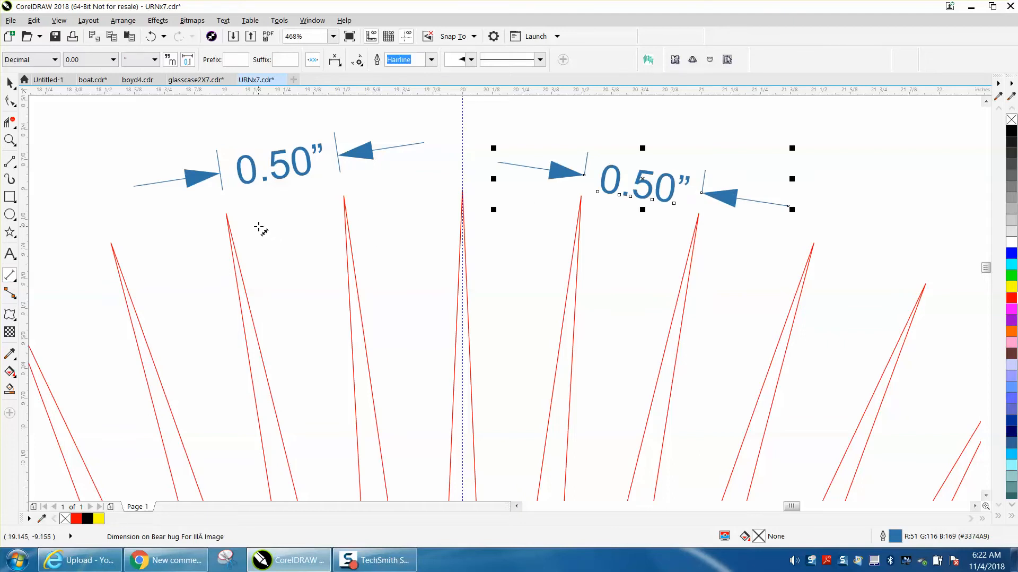
scroll(263, 226, down, 3)
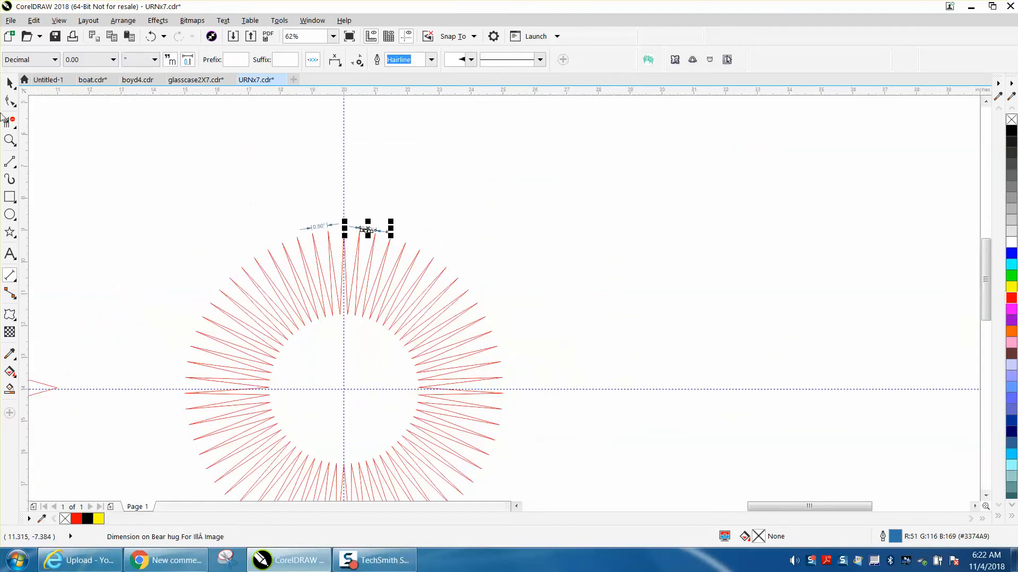
- Delete both tip-spacing dimensions above the 63-point star
click(9, 83)
click(243, 135)
click(366, 228)
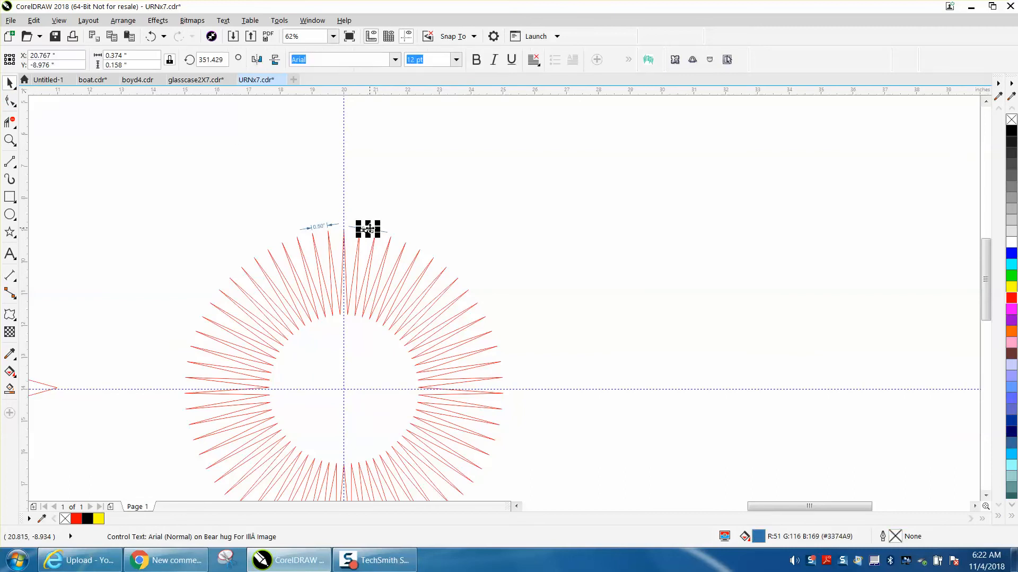
key(Delete)
click(328, 227)
key(Delete)
scroll(343, 206, down, 1)
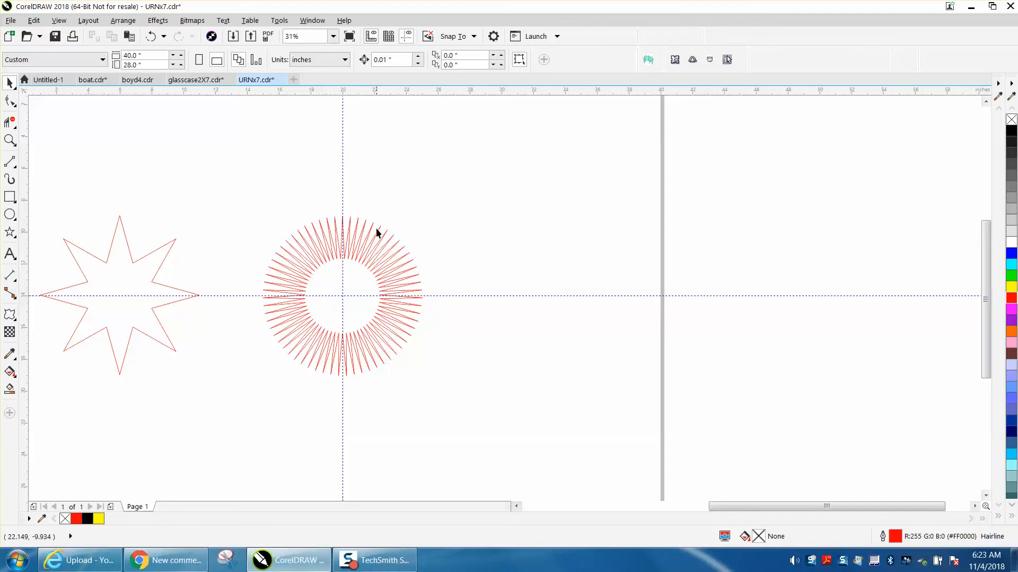
- Move the 63-point star aside to about X 33.3", Y -15.2" and centre the 8-point star on the page
click(309, 263)
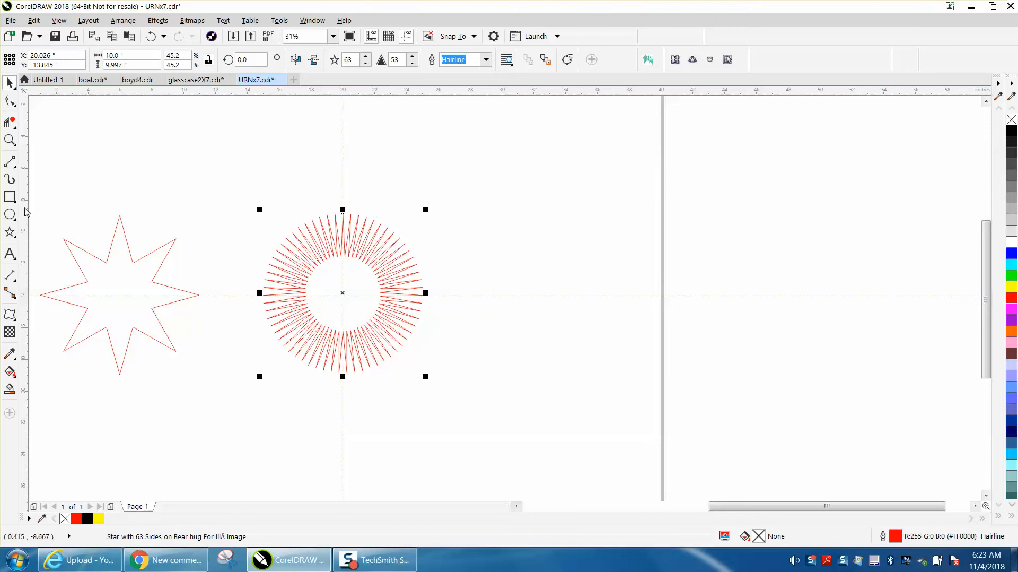
scroll(84, 192, down, 2)
click(9, 139)
drag(65, 195, 366, 312)
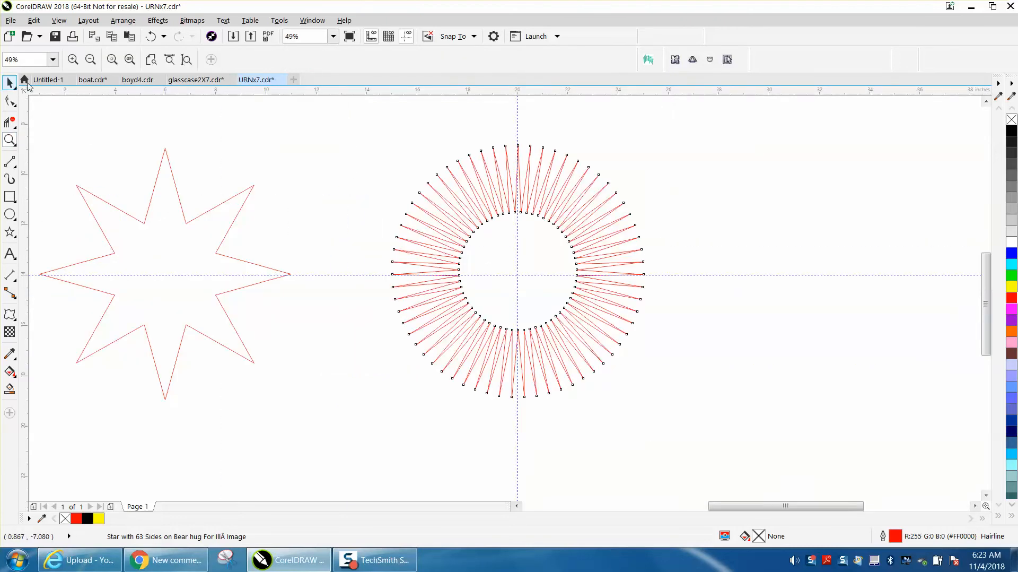
key(space)
drag(568, 216, 901, 260)
click(559, 215)
click(226, 249)
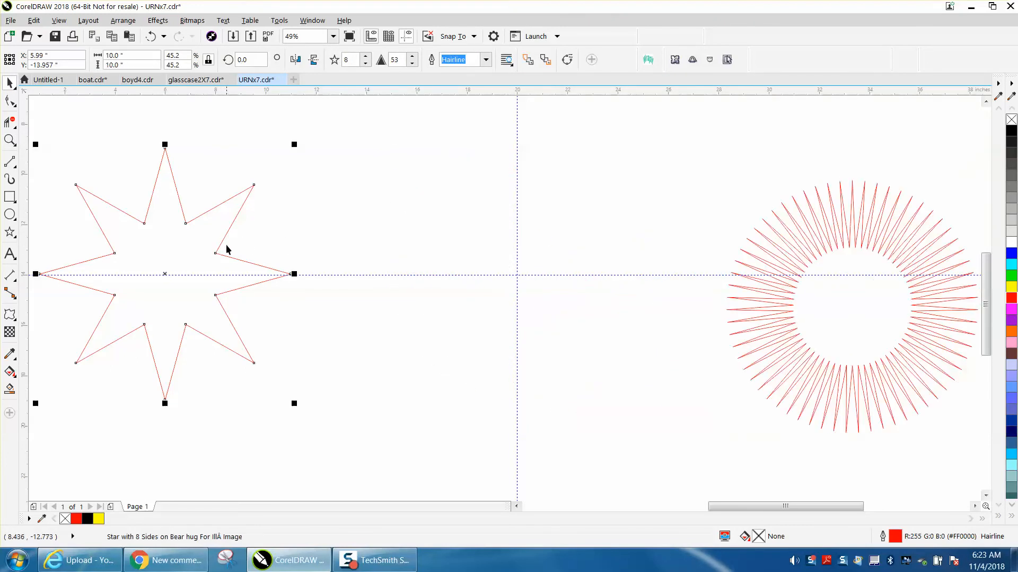
key(p)
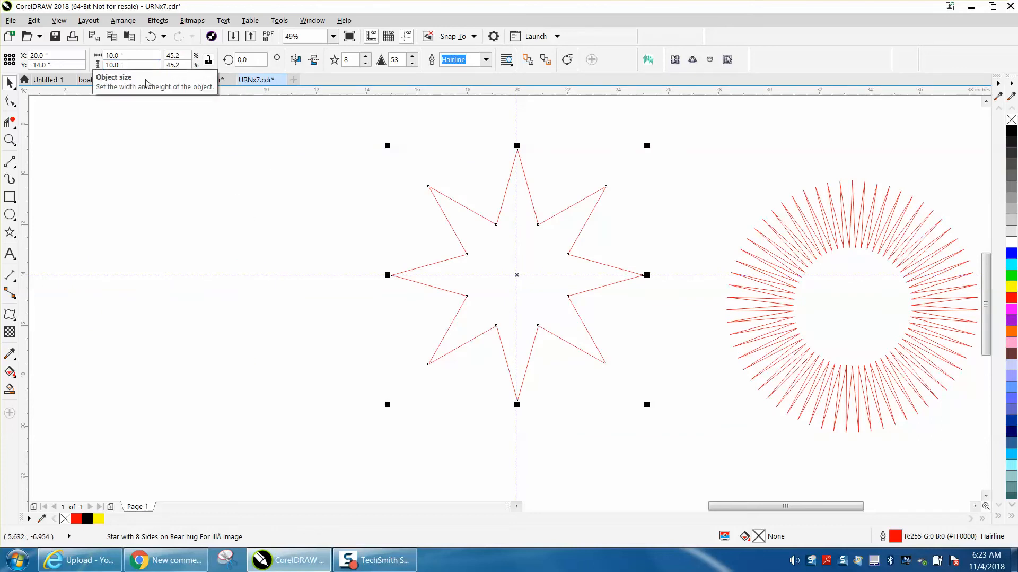
- Examine how the top tip of the centred 8-point star aligns with the vertical guideline
click(807, 259)
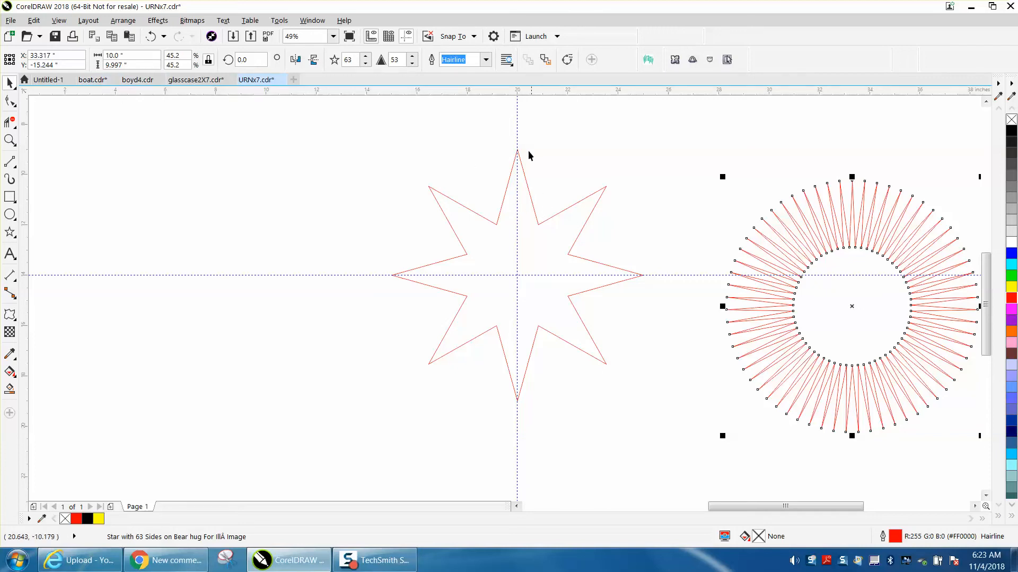
drag(518, 141, 487, 140)
key(ctrl+z)
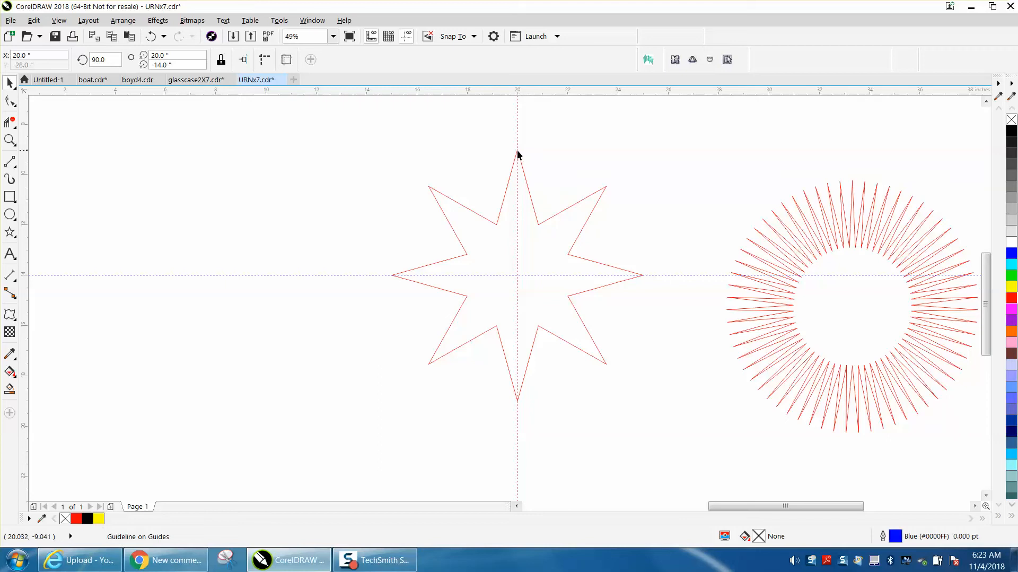
click(9, 140)
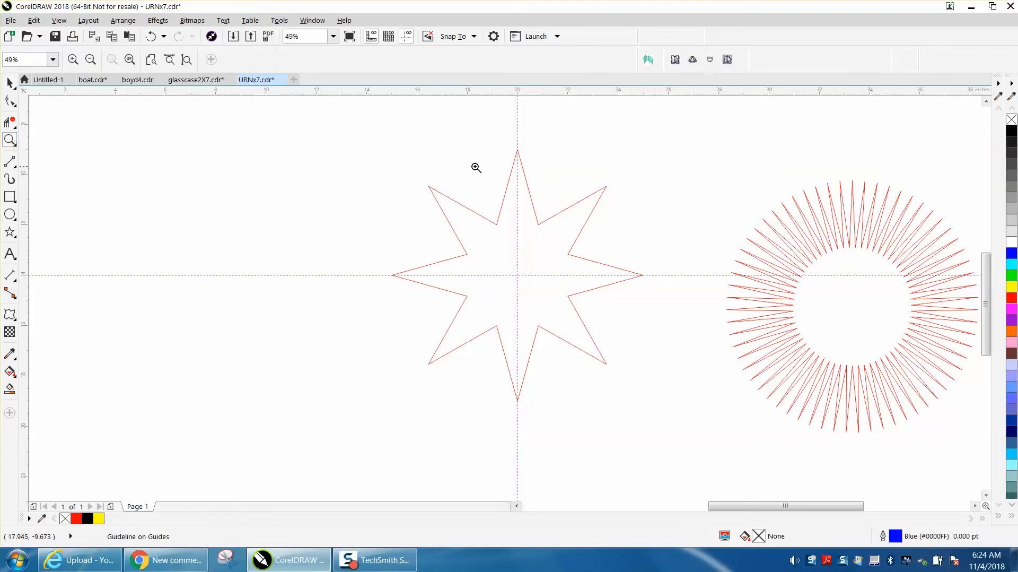
drag(496, 141, 540, 172)
scroll(446, 171, down, 5)
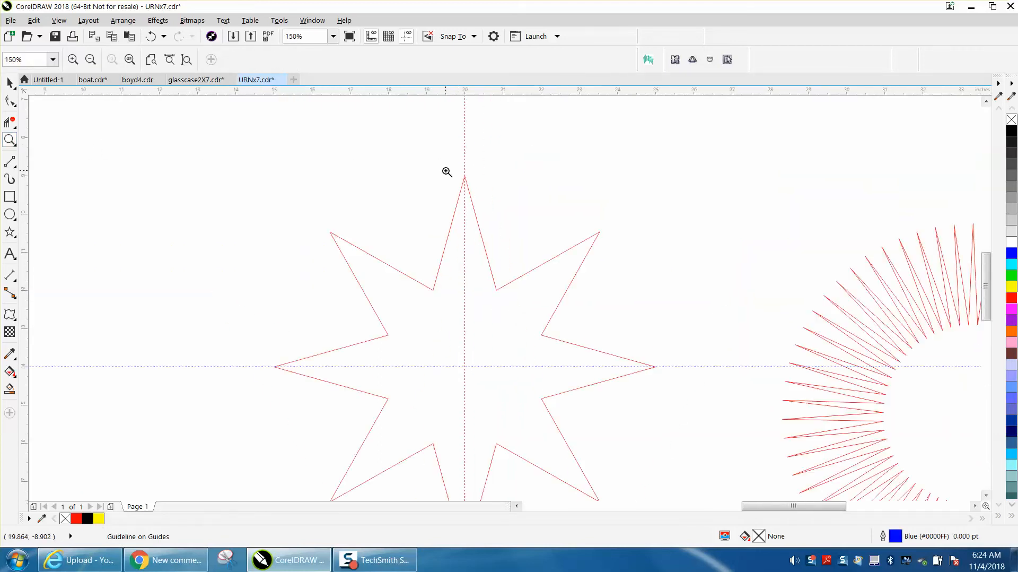
click(10, 84)
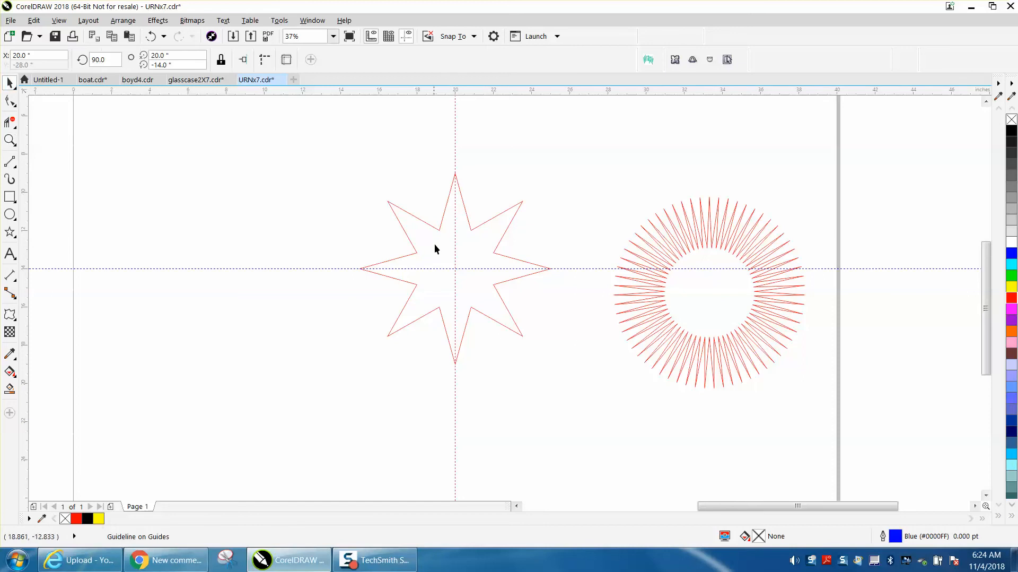
- Move the 8-point star over the page's left edge and centre the 63-point star on the page
click(438, 230)
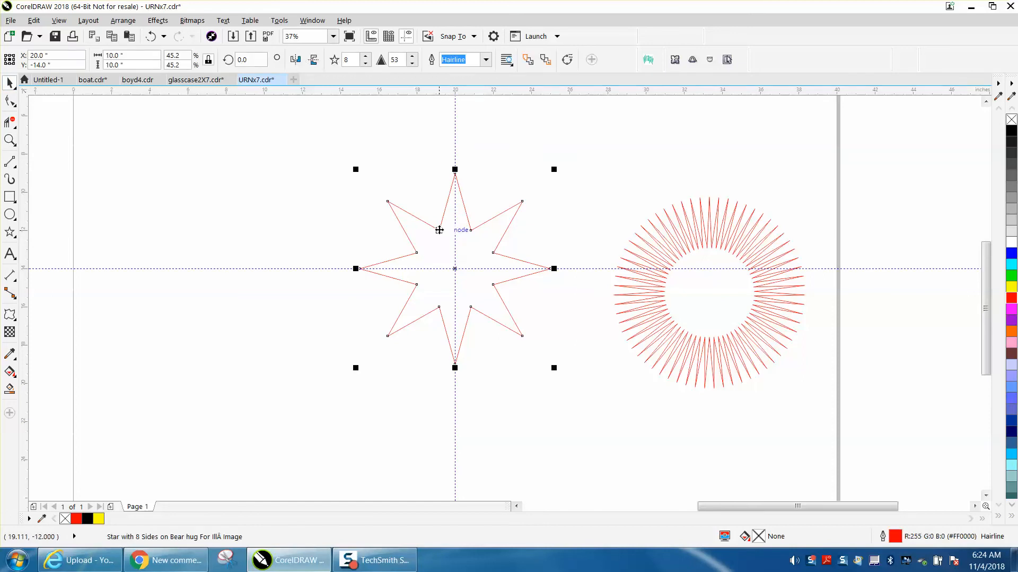
drag(439, 229, 99, 207)
click(662, 280)
key(p)
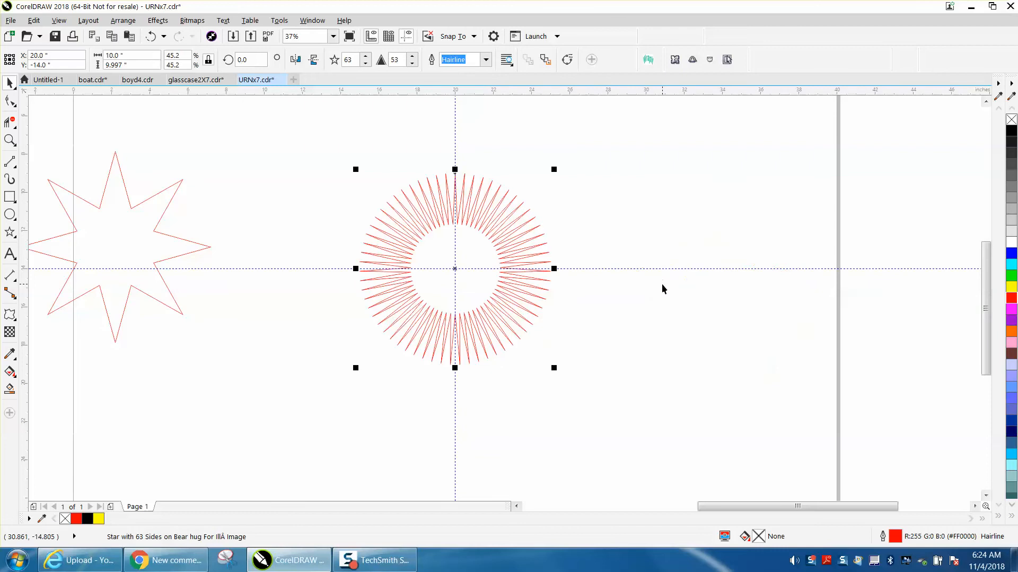
- Examine how the top and bottom tips of the 63-point star align with the vertical guideline
click(10, 140)
drag(457, 159, 467, 182)
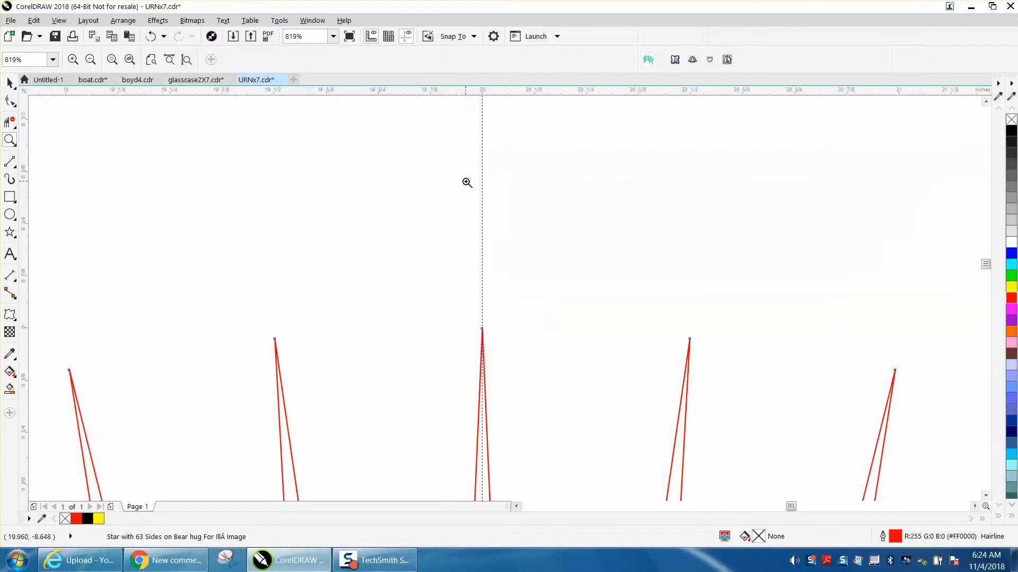
scroll(459, 300, down, 6)
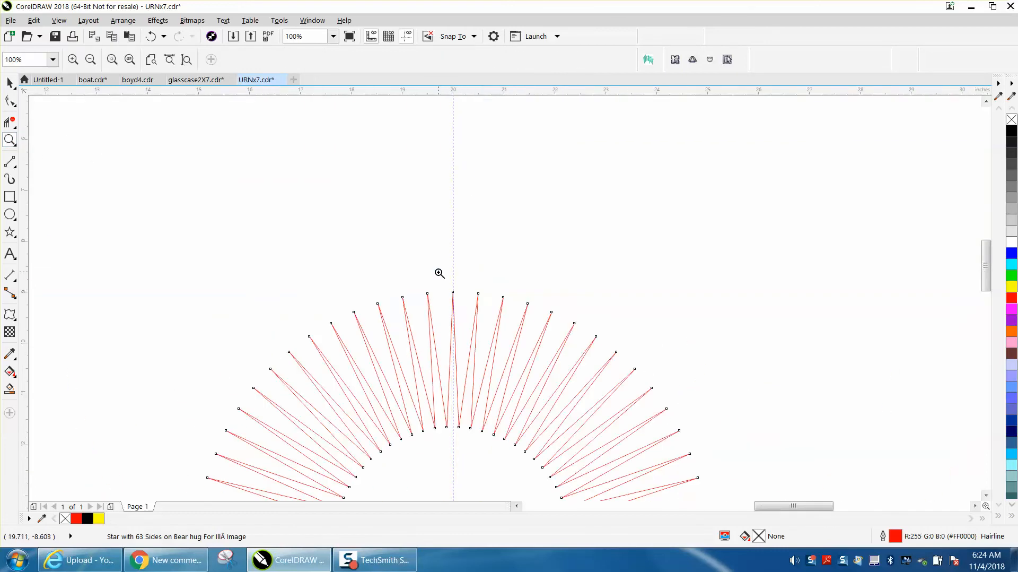
scroll(470, 351, up, 4)
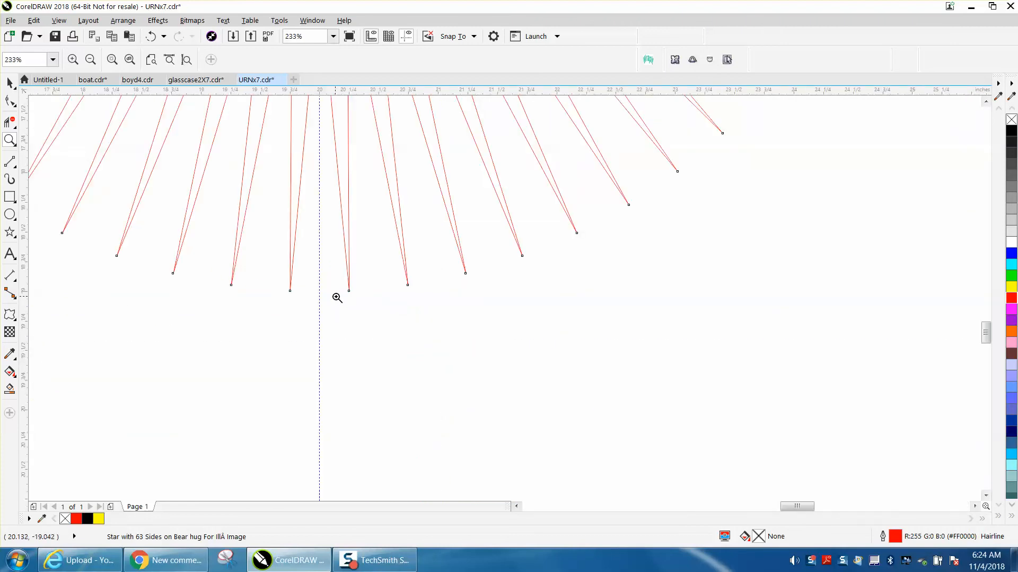
scroll(337, 295, down, 1)
scroll(423, 307, down, 2)
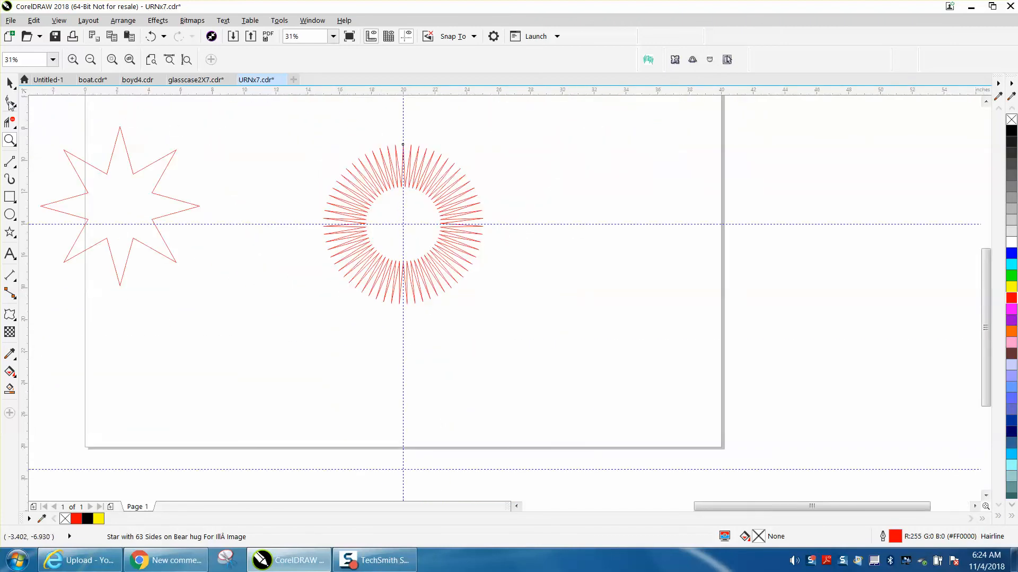
click(9, 83)
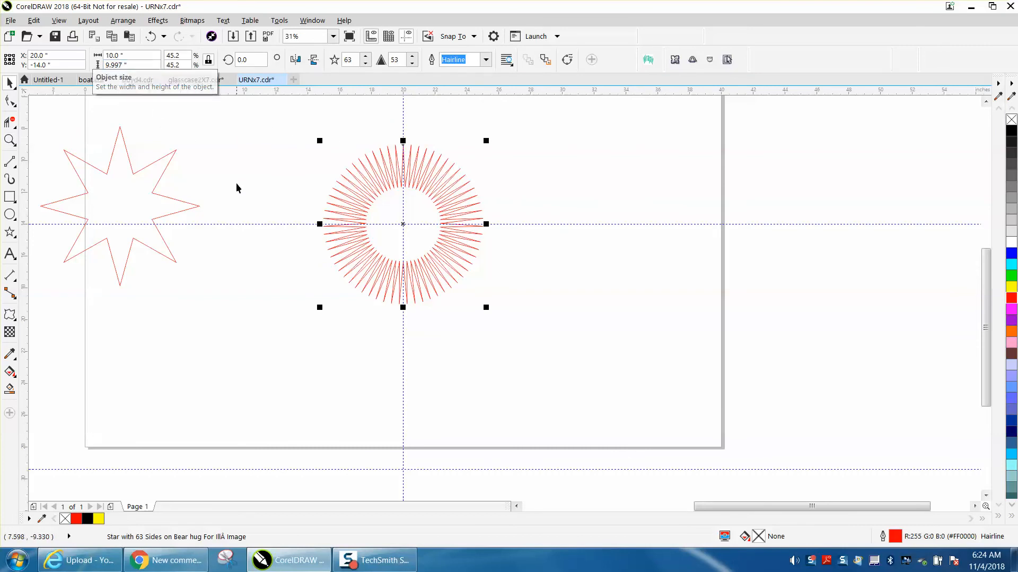
- Draw a straight line about 0.5" long joining the 63-point star's two leftmost tips across the horizontal guideline
click(9, 140)
drag(304, 212, 504, 258)
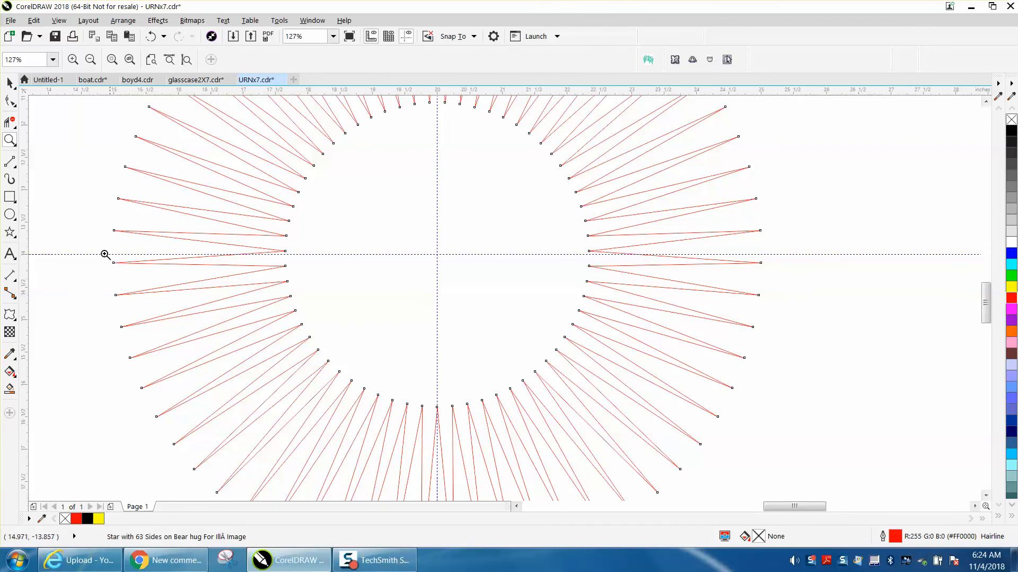
click(10, 160)
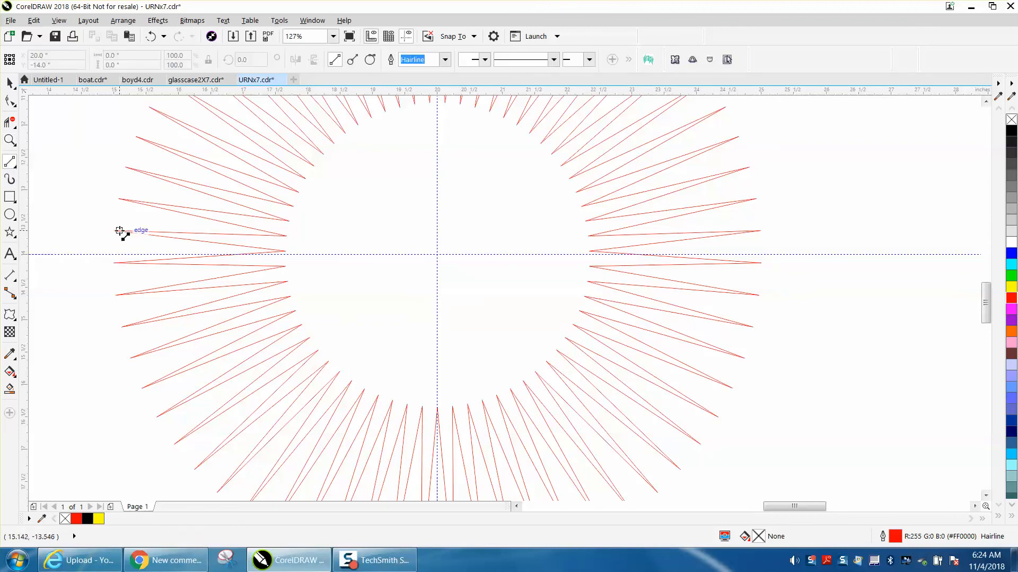
drag(114, 230, 113, 262)
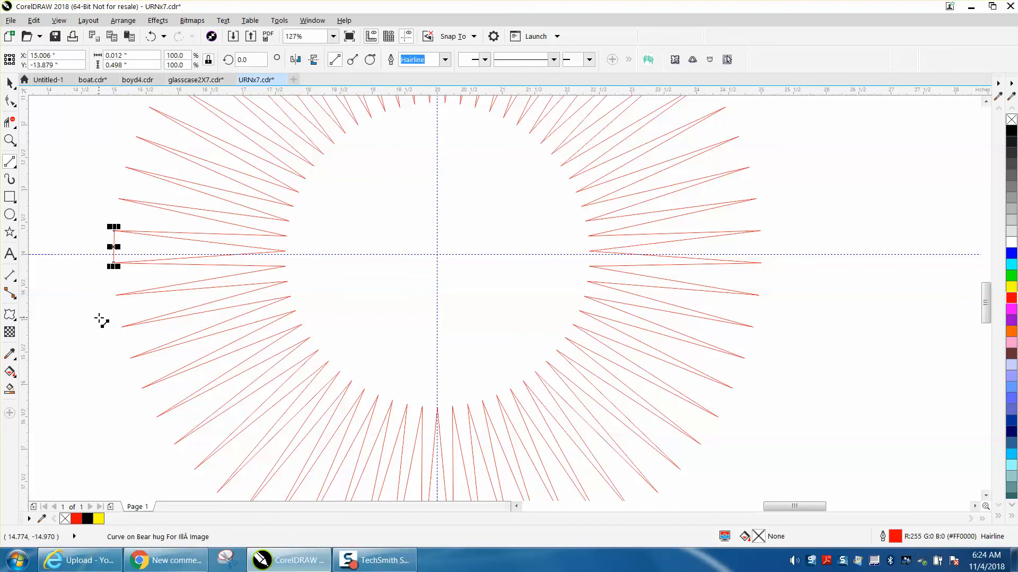
scroll(260, 300, down, 2)
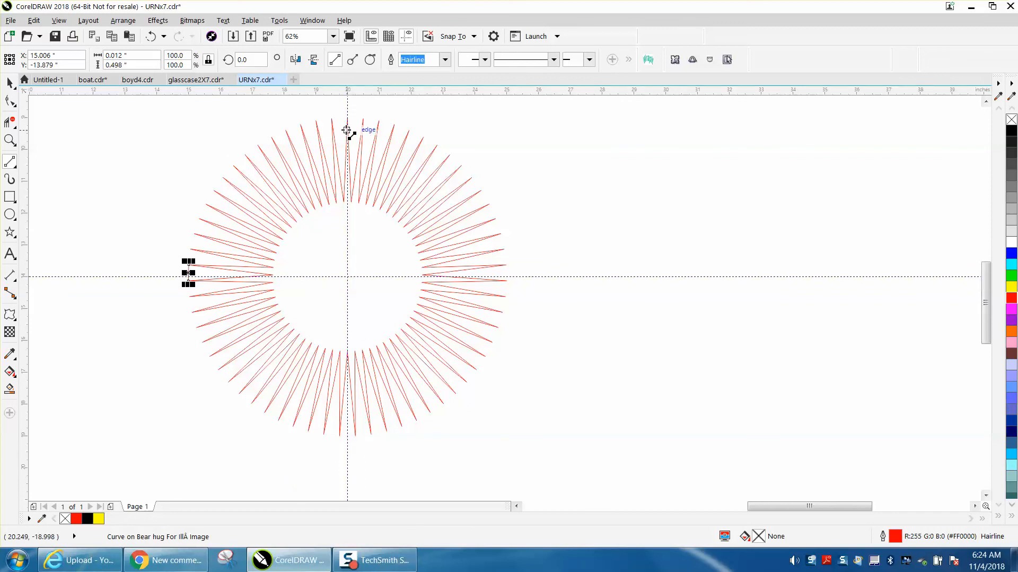
key(space)
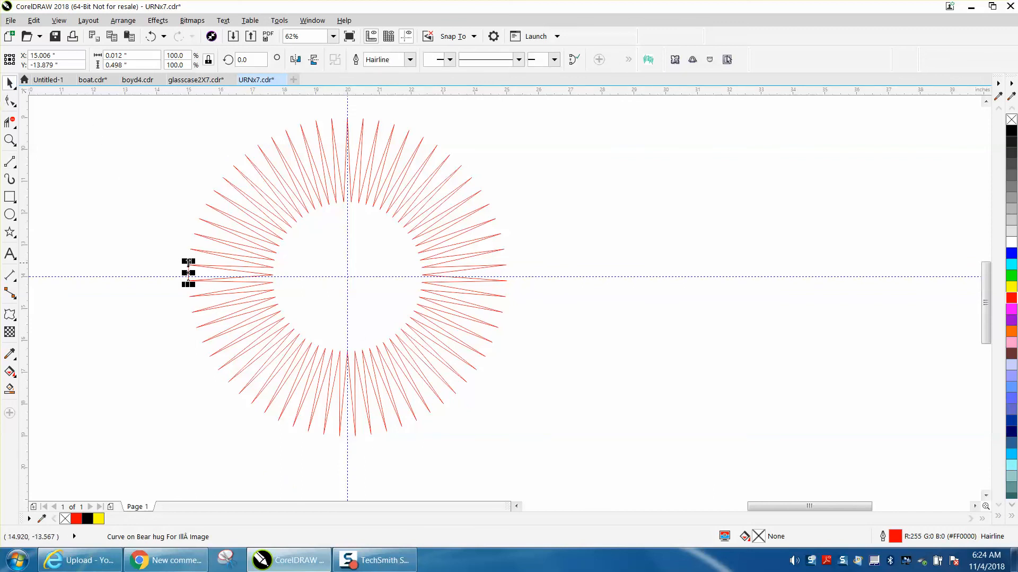
- Select the centred 63-point star and set its number of points to 5
click(146, 214)
click(211, 205)
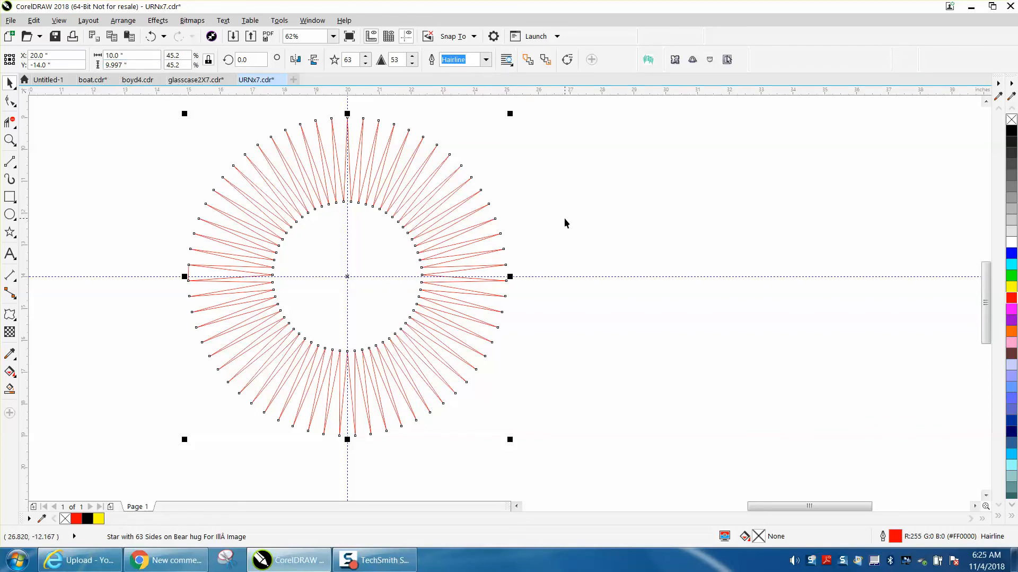
scroll(564, 223, down, 1)
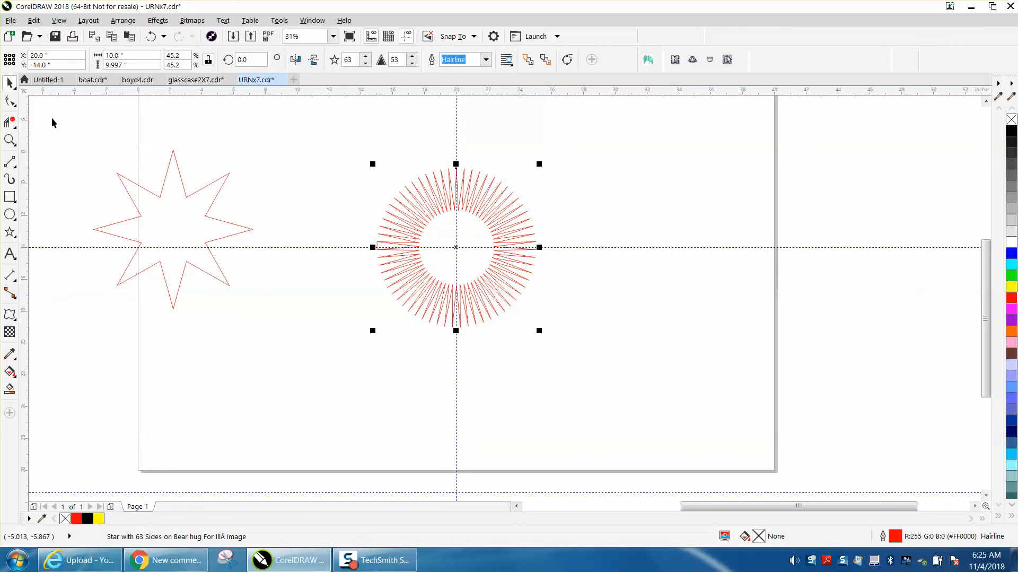
click(10, 140)
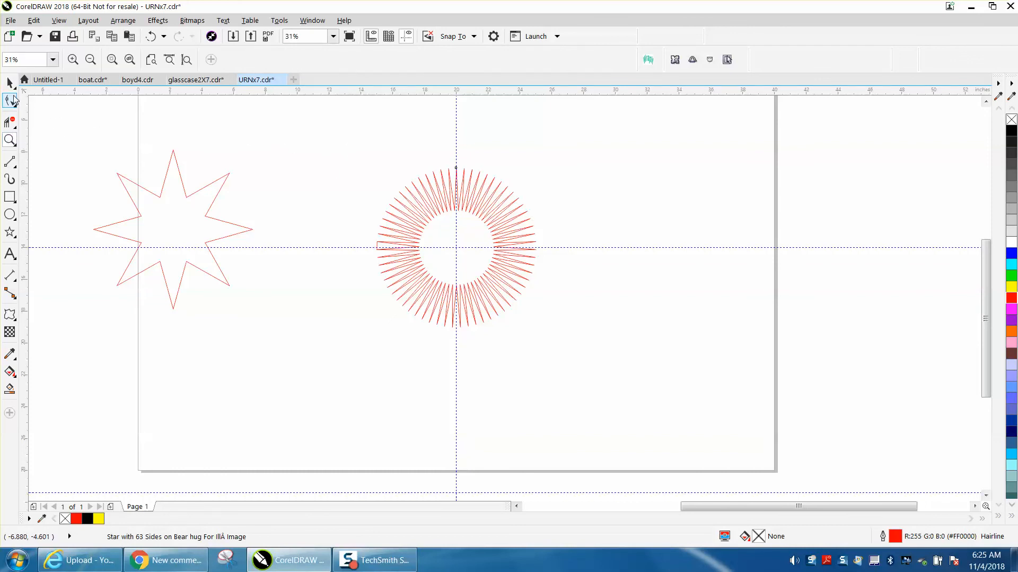
drag(384, 158, 650, 369)
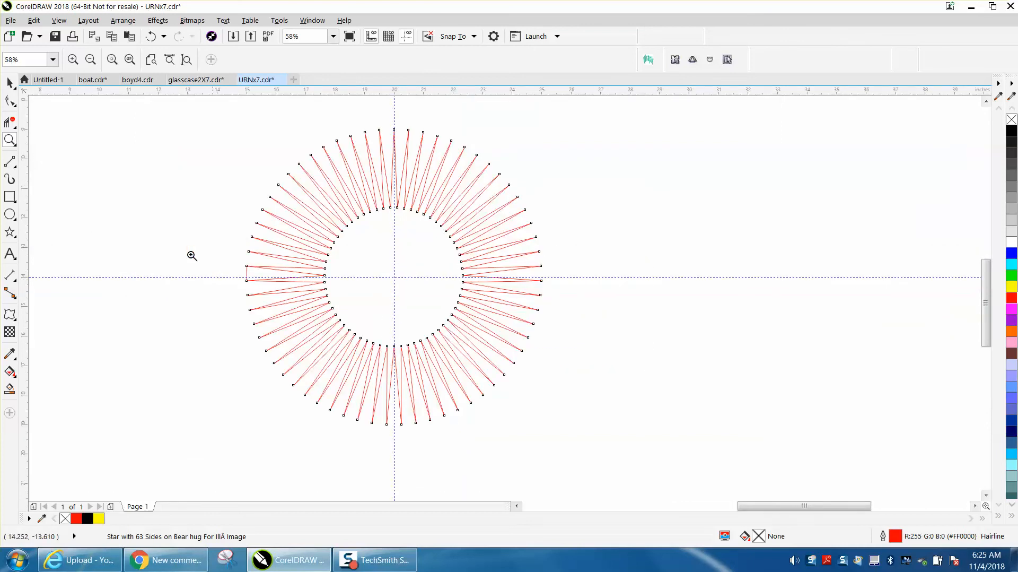
click(10, 83)
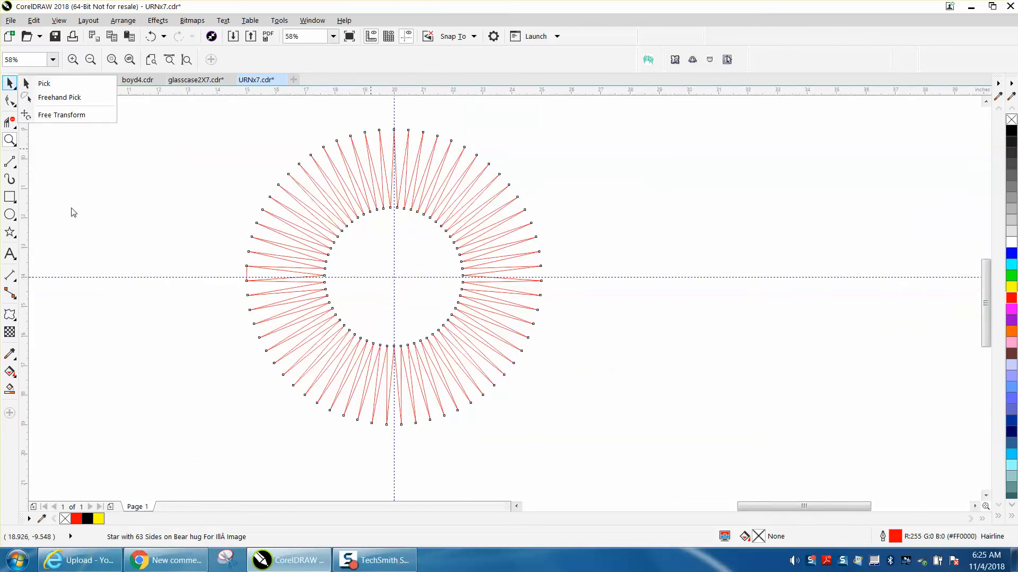
click(26, 239)
click(45, 246)
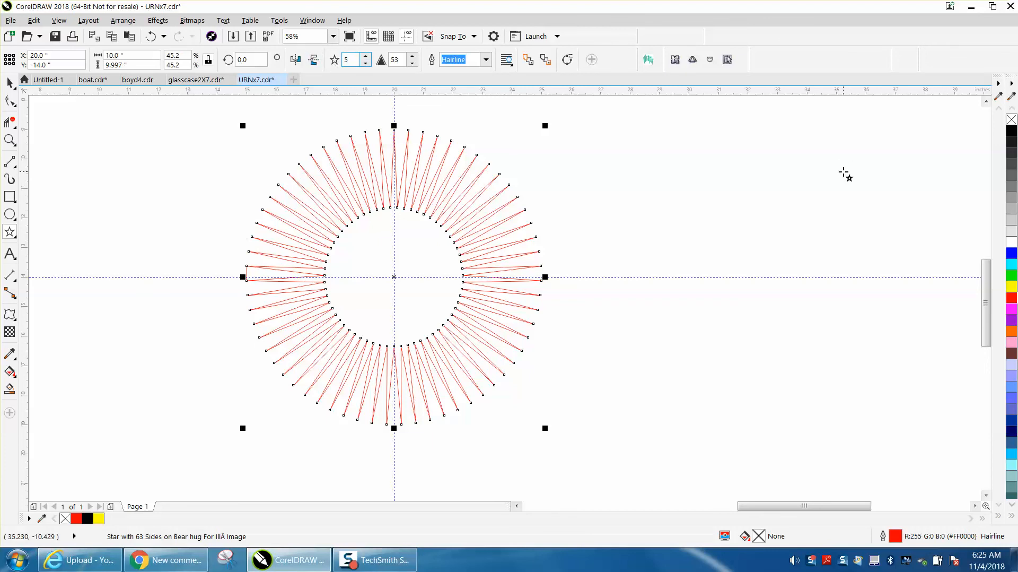
- Draw a second star about 7.4" wide to the right of the centred star and set it to 5 points
drag(882, 171, 694, 386)
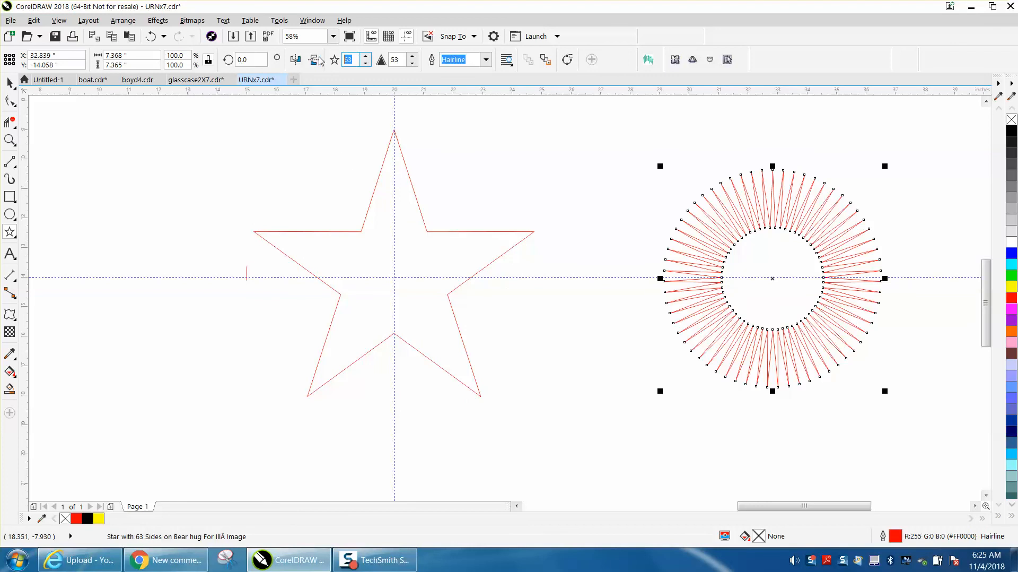
text(5)
key(Return)
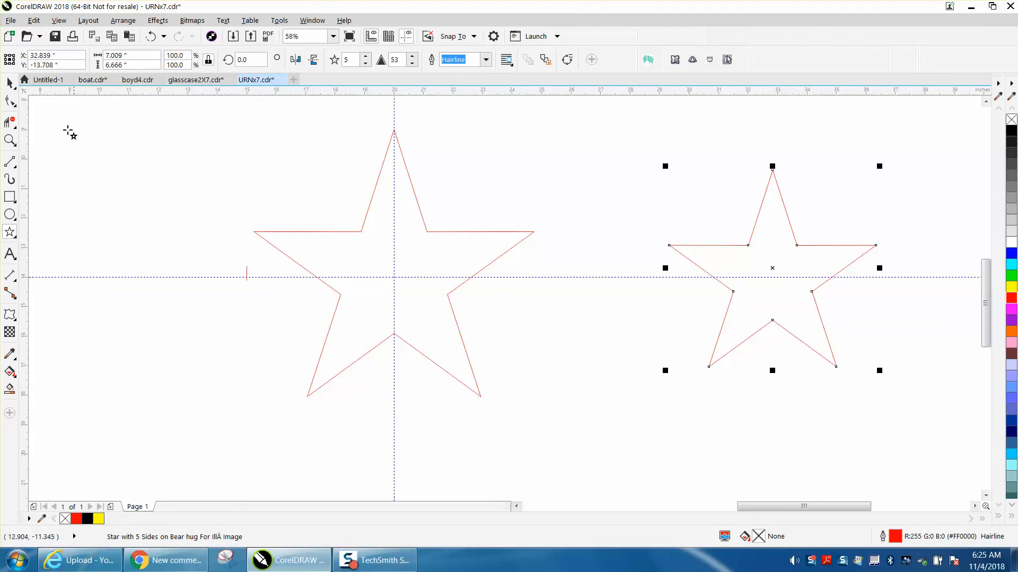
- Place vertical guidelines at the leftmost and rightmost tips of the centred 5-point star
click(10, 83)
click(363, 234)
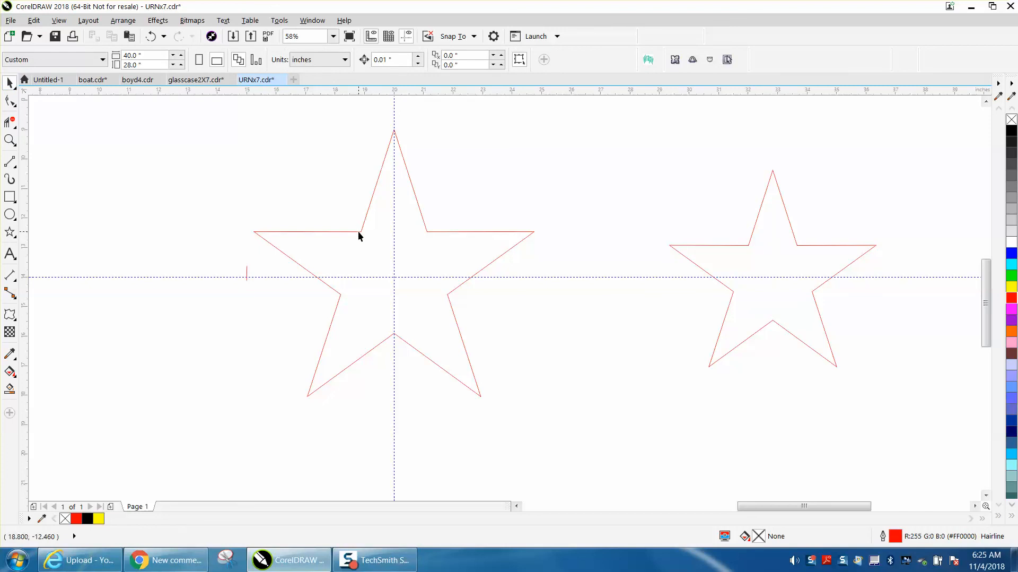
click(358, 231)
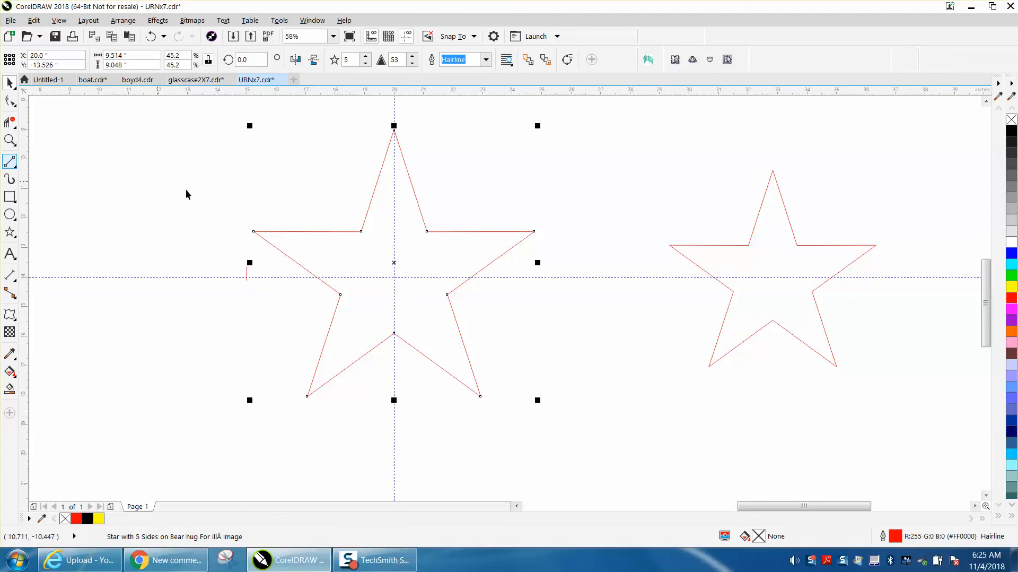
click(11, 161)
click(12, 142)
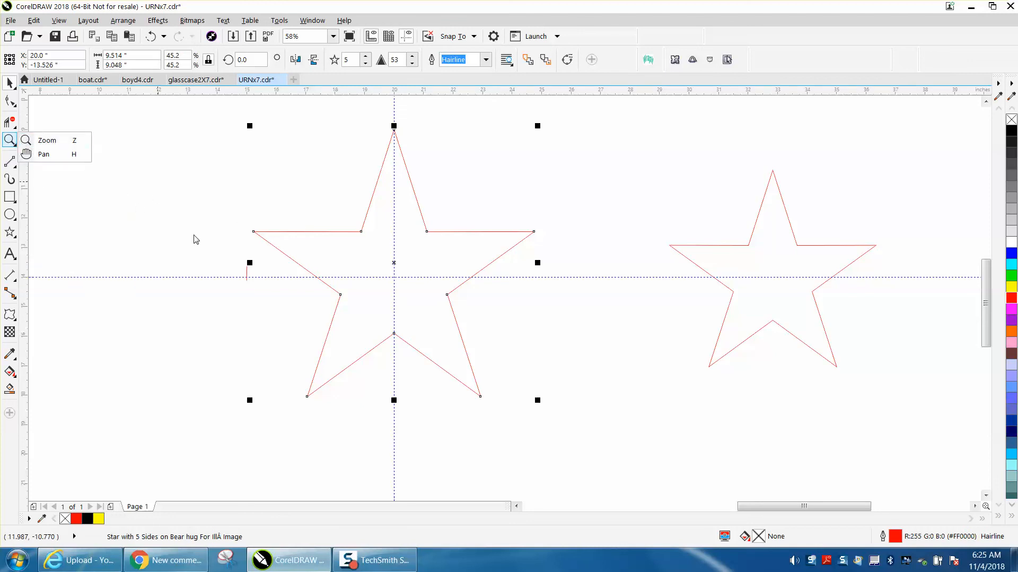
drag(26, 176, 253, 232)
drag(26, 175, 537, 262)
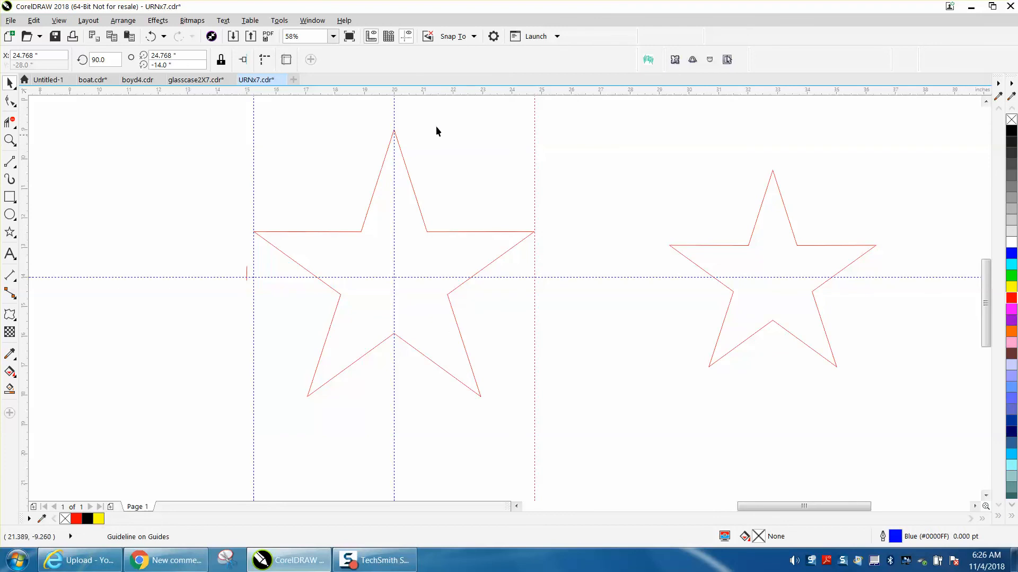
- Place horizontal guidelines at the bottom and top tips of the centred 5-point star
drag(449, 91, 476, 396)
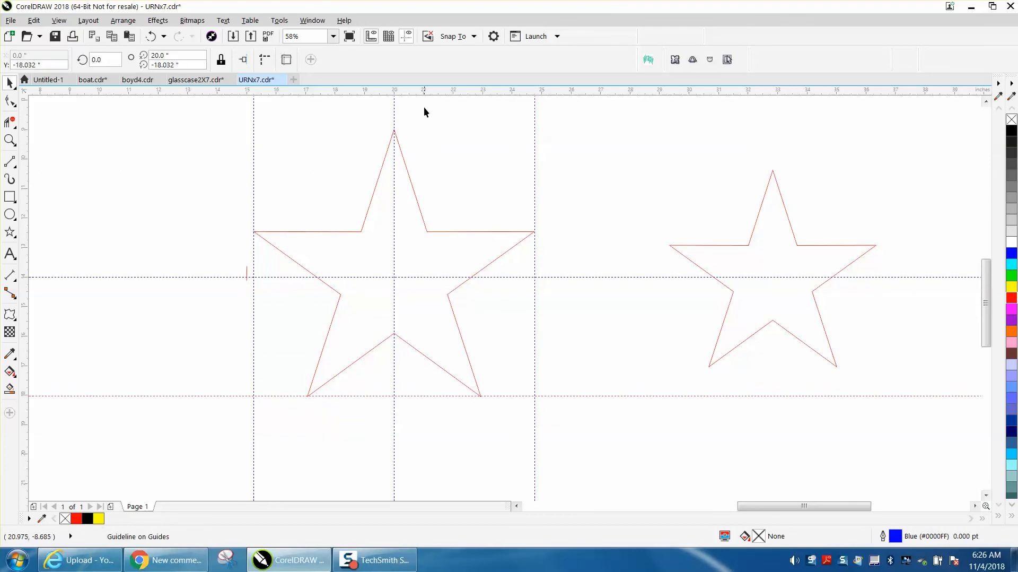
drag(428, 99, 416, 136)
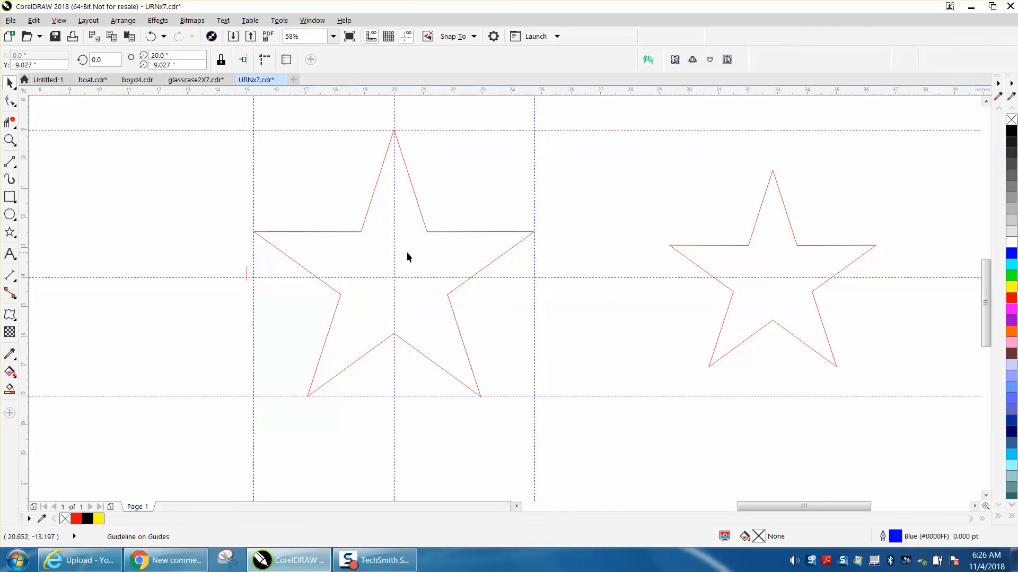
scroll(417, 259, down, 3)
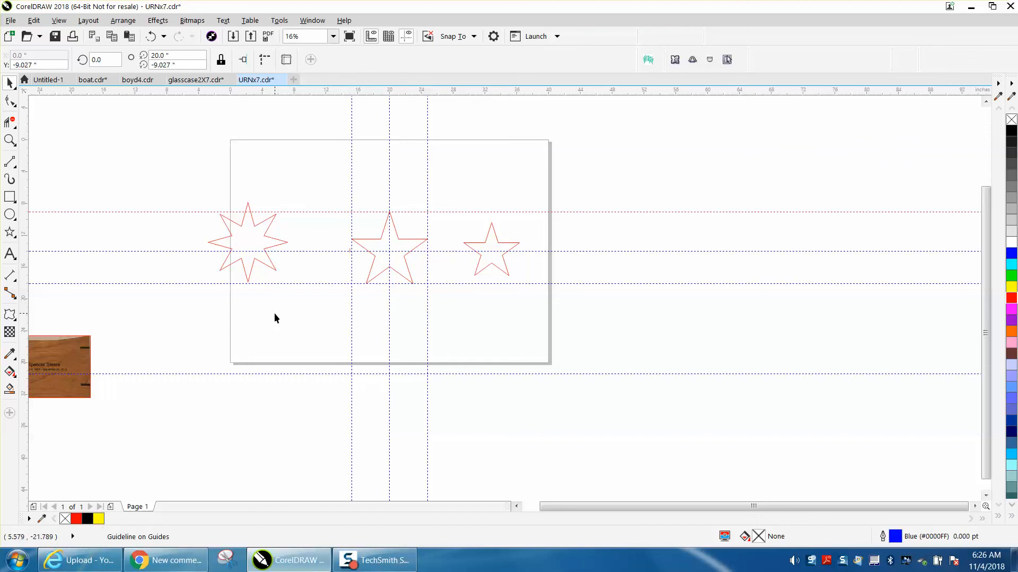
click(10, 140)
drag(205, 203, 591, 307)
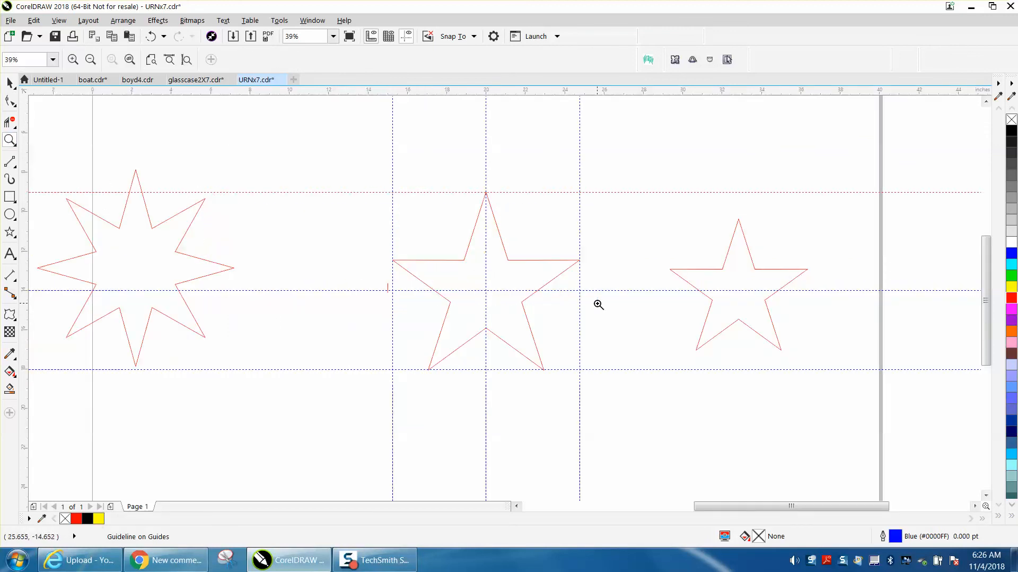